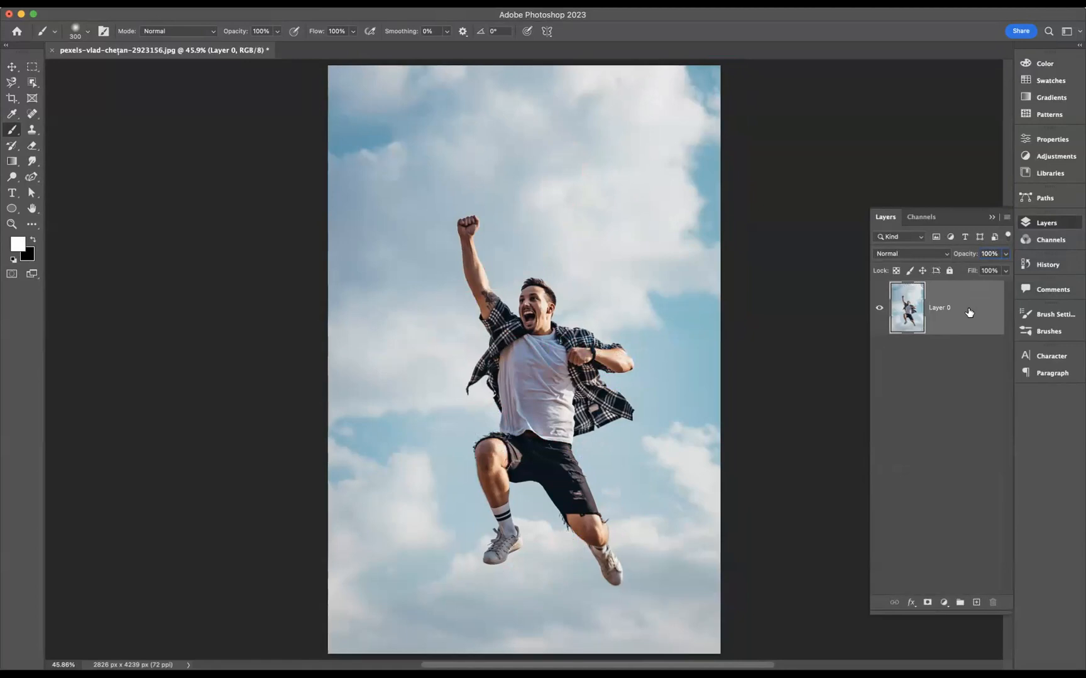
- Duplicate Layer 0 and mask the copy to the jumping man with an automatic subject selection
{"action": "key", "text": "super+j"}
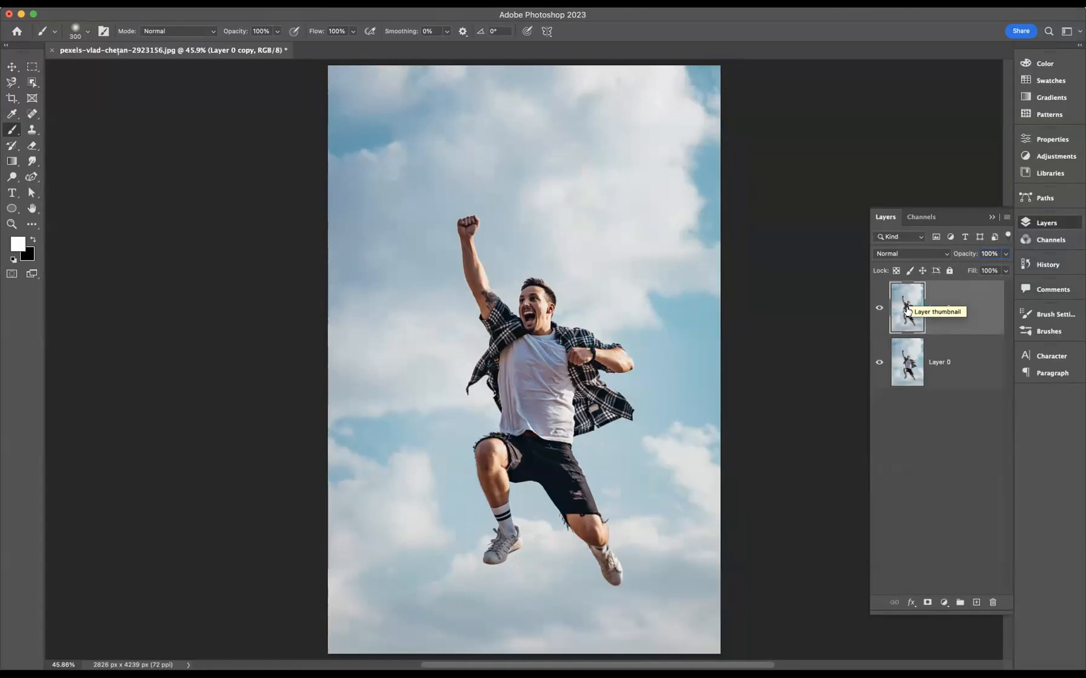
{"action": "left_click", "coordinate": [33, 83]}
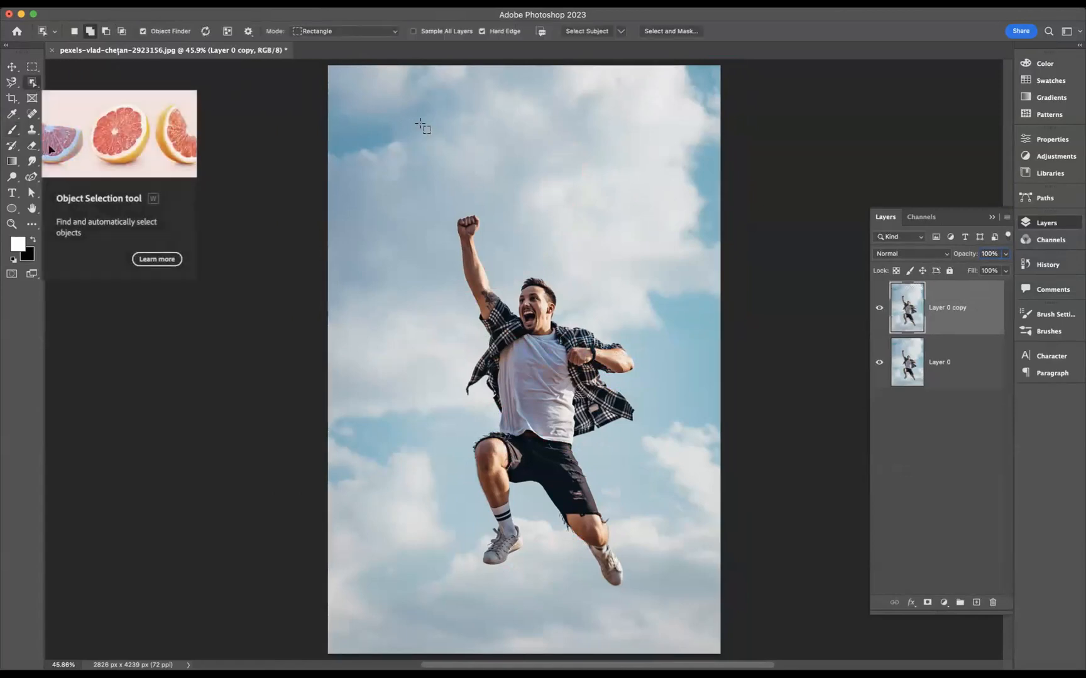
{"action": "left_click", "coordinate": [586, 30]}
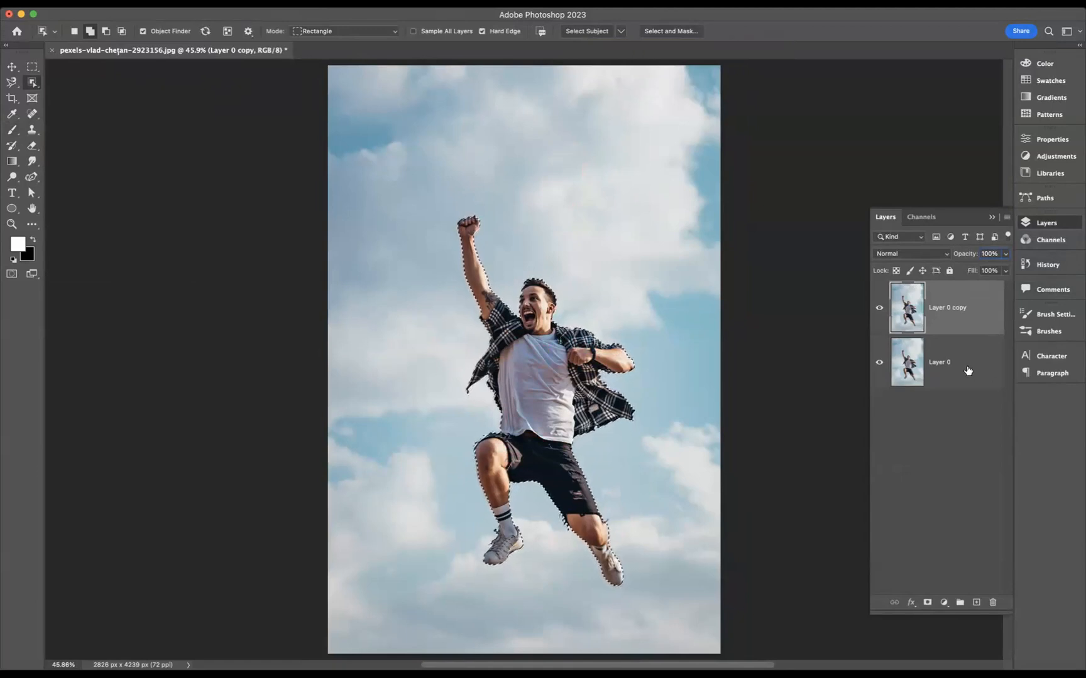
{"action": "left_click", "coordinate": [927, 603]}
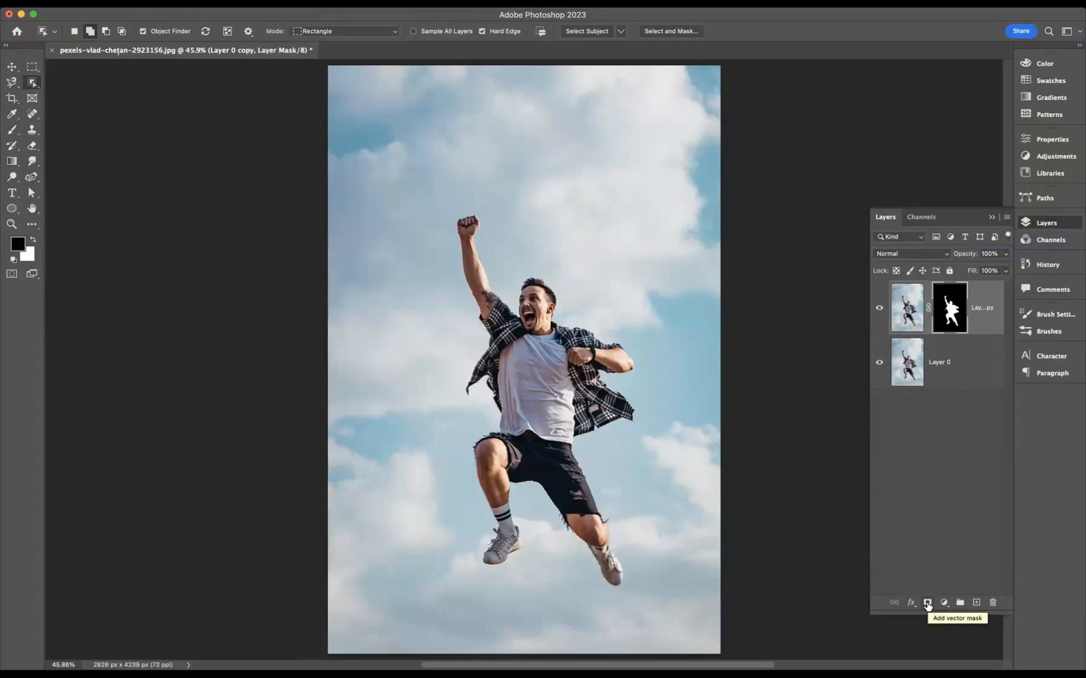
- Add a new empty layer above the masked copy and set up the Curvature Pen tool in Path mode
{"action": "left_click", "coordinate": [976, 603]}
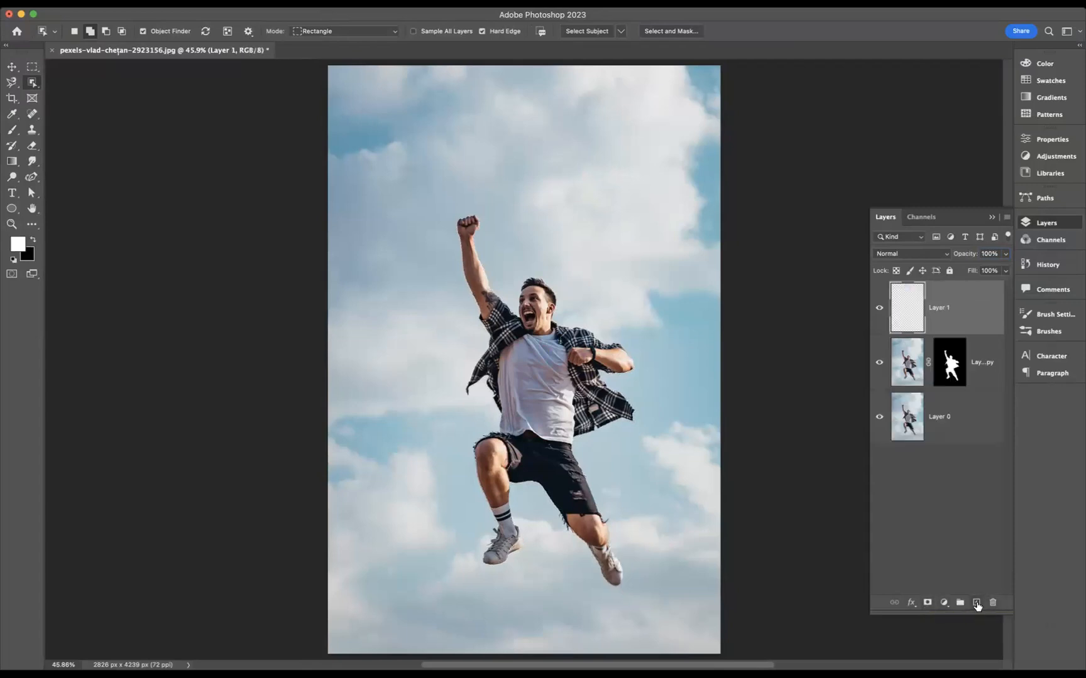
{"action": "left_click", "coordinate": [32, 177]}
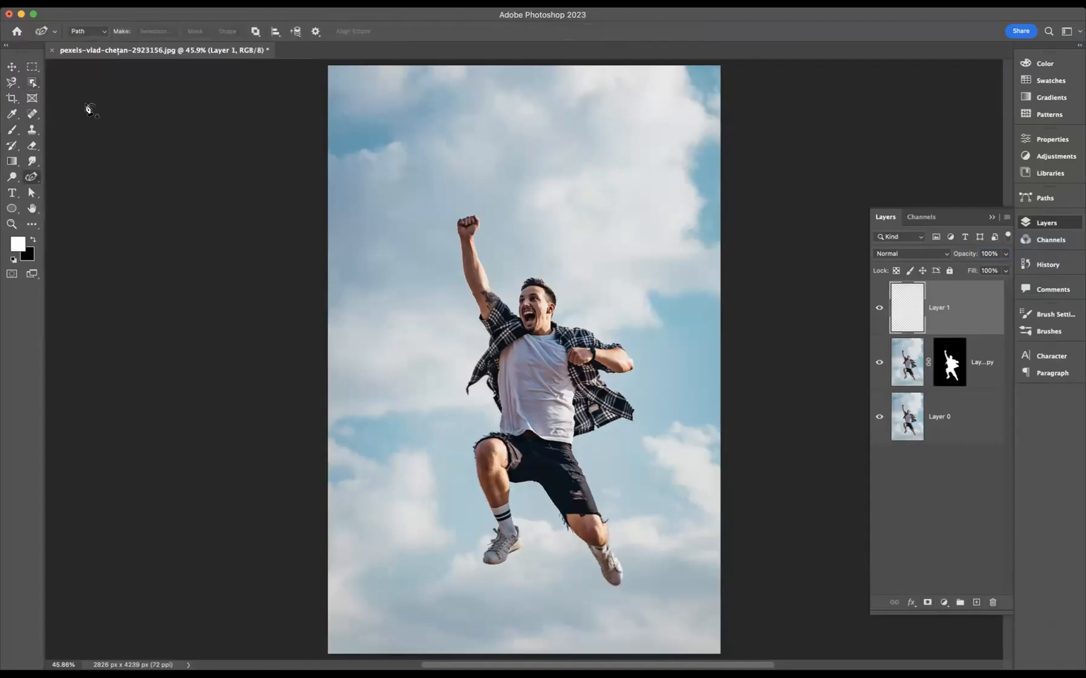
{"action": "left_click", "coordinate": [95, 31]}
{"action": "left_click", "coordinate": [88, 32]}
- Draw a curved path spiralling around the man from below his feet up to above his head
{"action": "left_click", "coordinate": [477, 593]}
{"action": "left_click", "coordinate": [619, 489]}
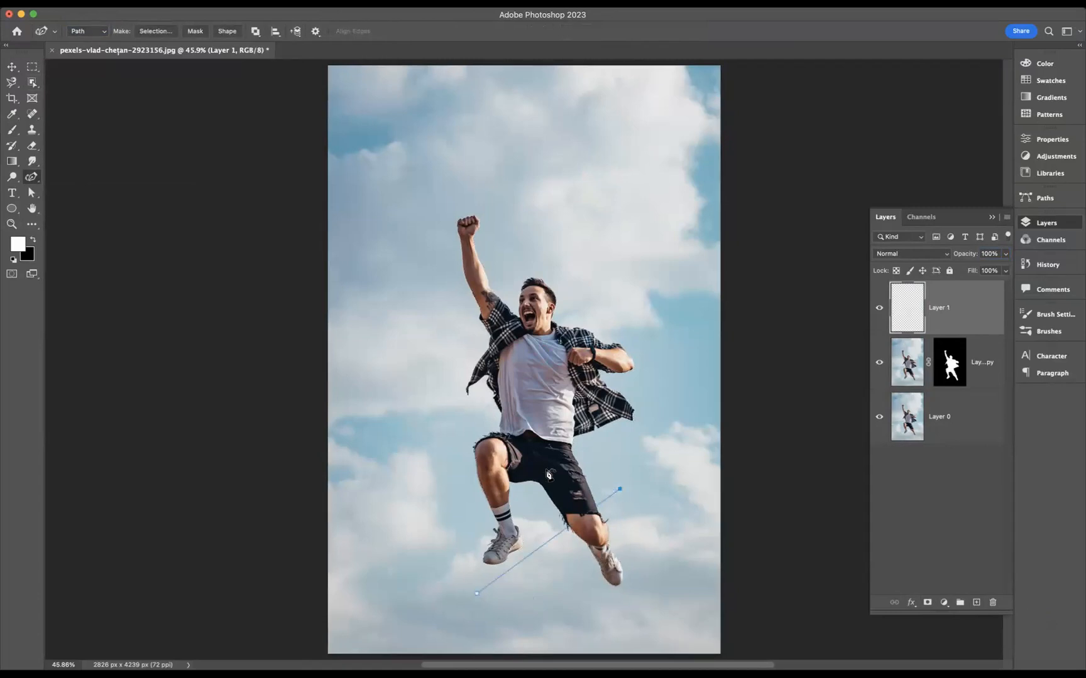
{"action": "left_click", "coordinate": [446, 429]}
{"action": "left_click_drag", "start_coordinate": [445, 429], "coordinate": [439, 435]}
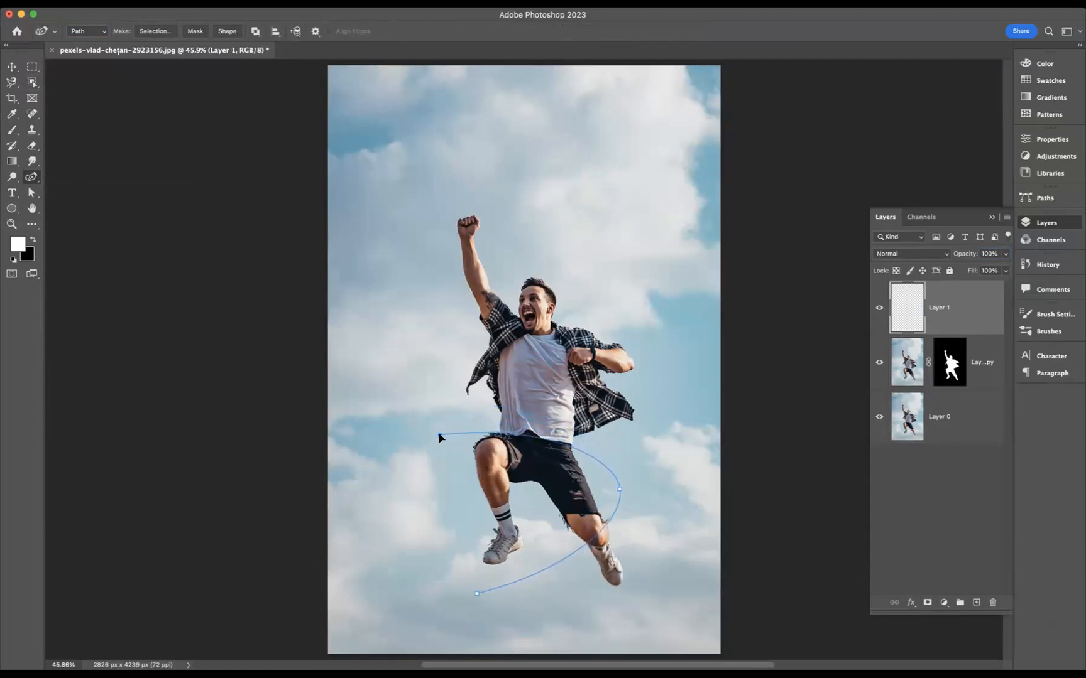
{"action": "left_click", "coordinate": [648, 365]}
{"action": "left_click_drag", "start_coordinate": [648, 365], "coordinate": [651, 360]}
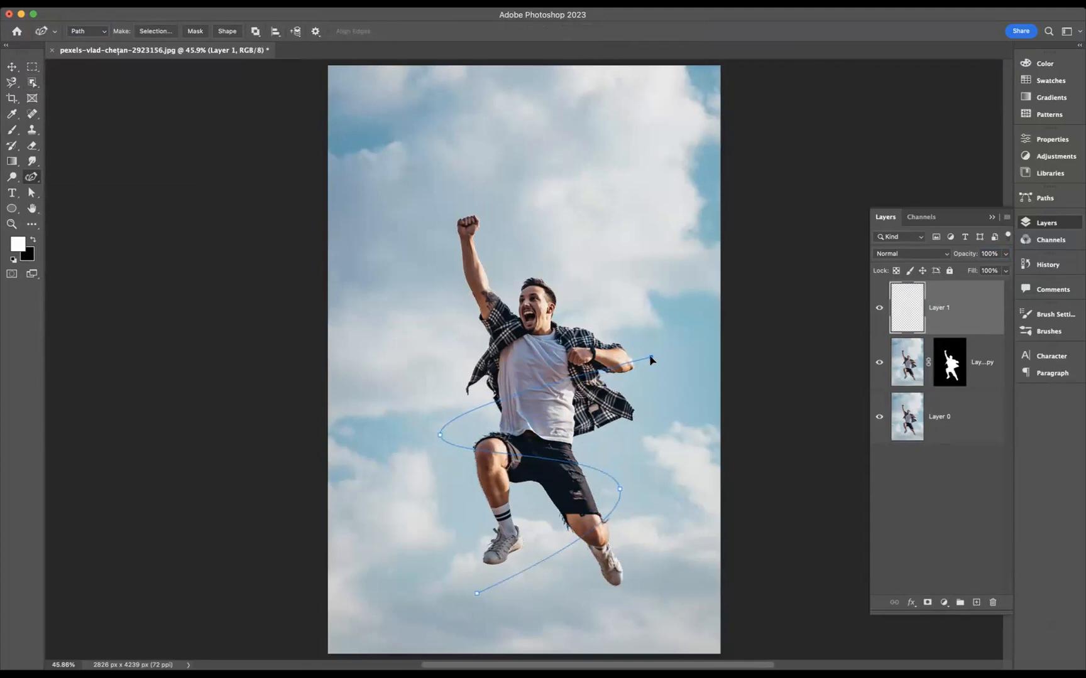
{"action": "left_click", "coordinate": [449, 327]}
{"action": "left_click", "coordinate": [559, 228]}
{"action": "left_click", "coordinate": [546, 162]}
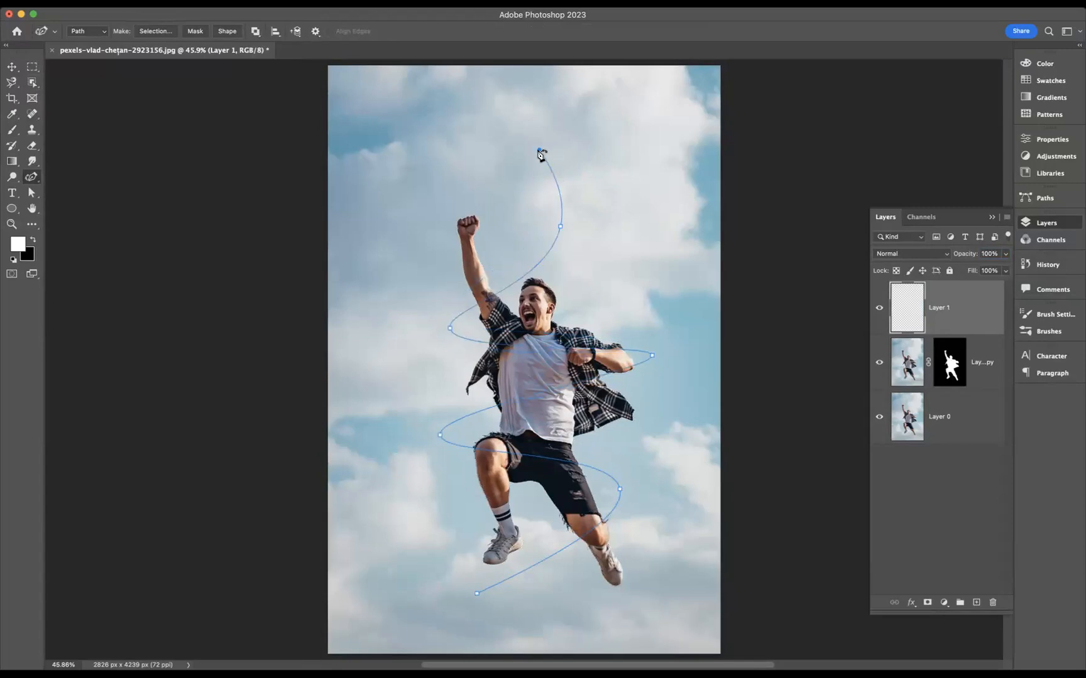
{"action": "left_click_drag", "start_coordinate": [550, 168], "coordinate": [515, 152]}
- Start the Flame render filter on the spiral path and set the flame length to 239
{"action": "left_click", "coordinate": [278, 2]}
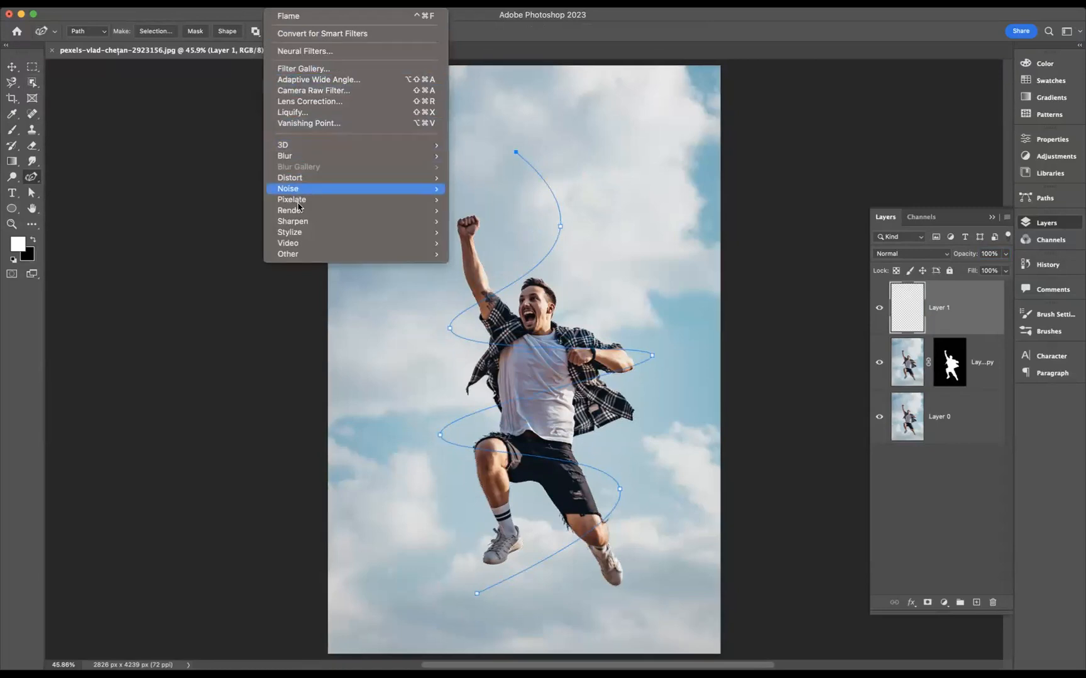
{"action": "mouse_move", "coordinate": [299, 217]}
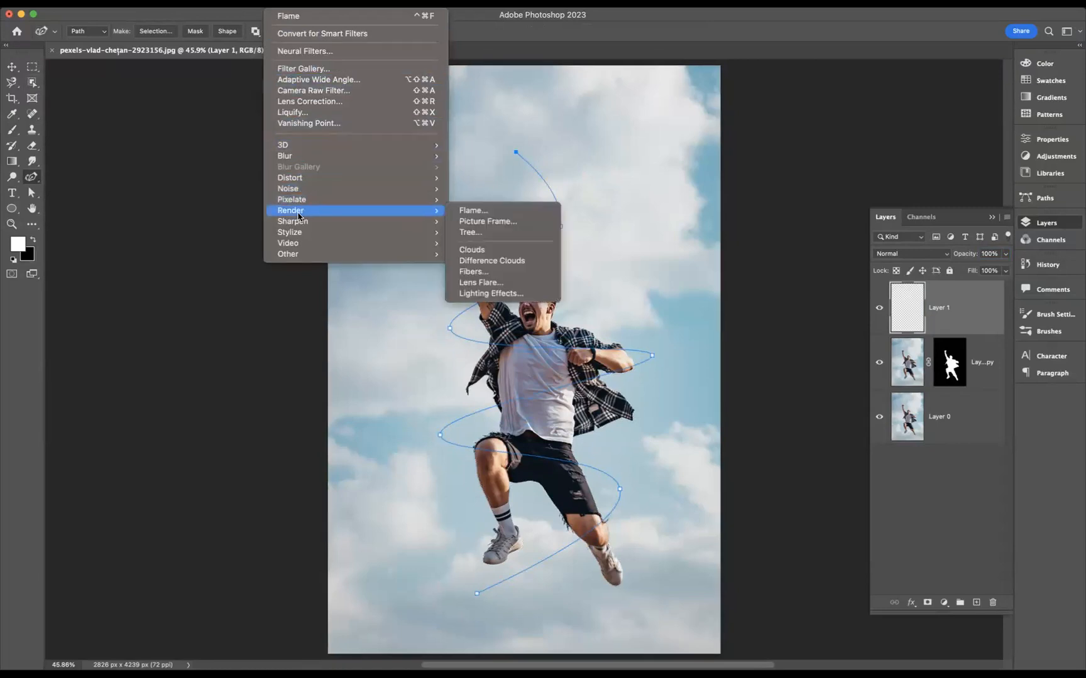
{"action": "left_click", "coordinate": [481, 215]}
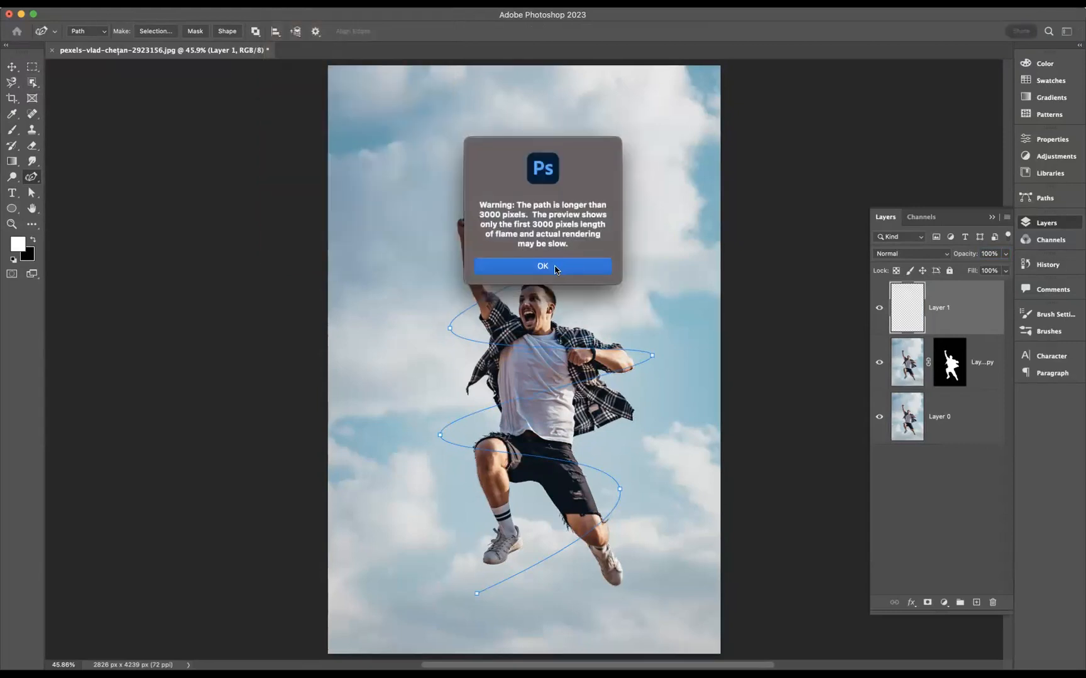
{"action": "left_click", "coordinate": [553, 271]}
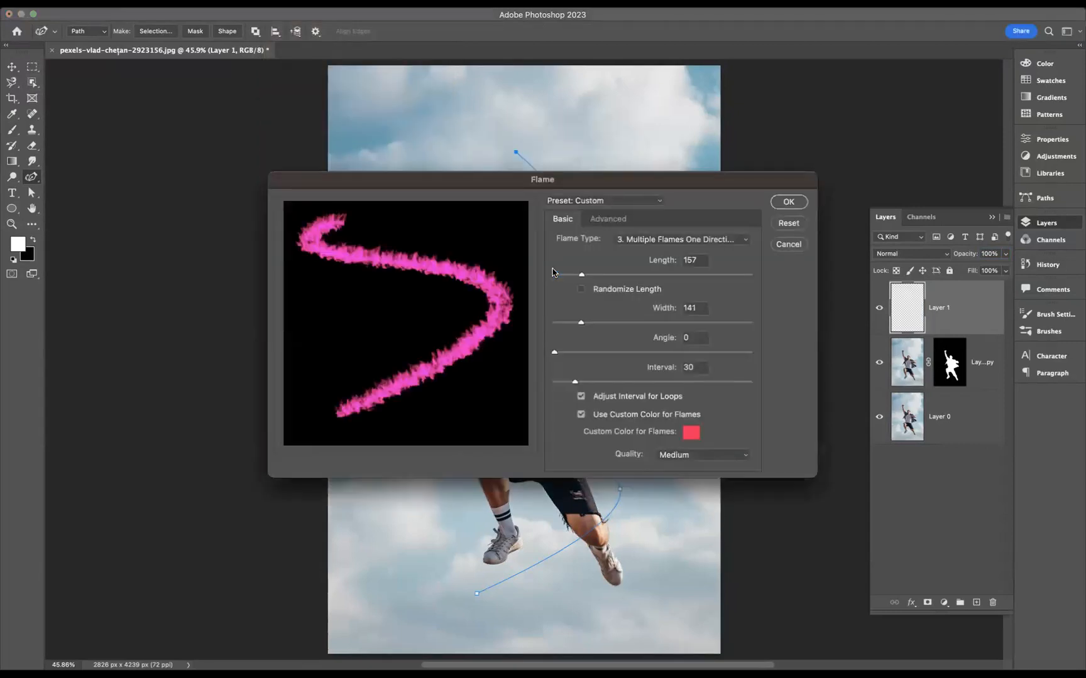
{"action": "left_click_drag", "start_coordinate": [593, 185], "coordinate": [348, 118]}
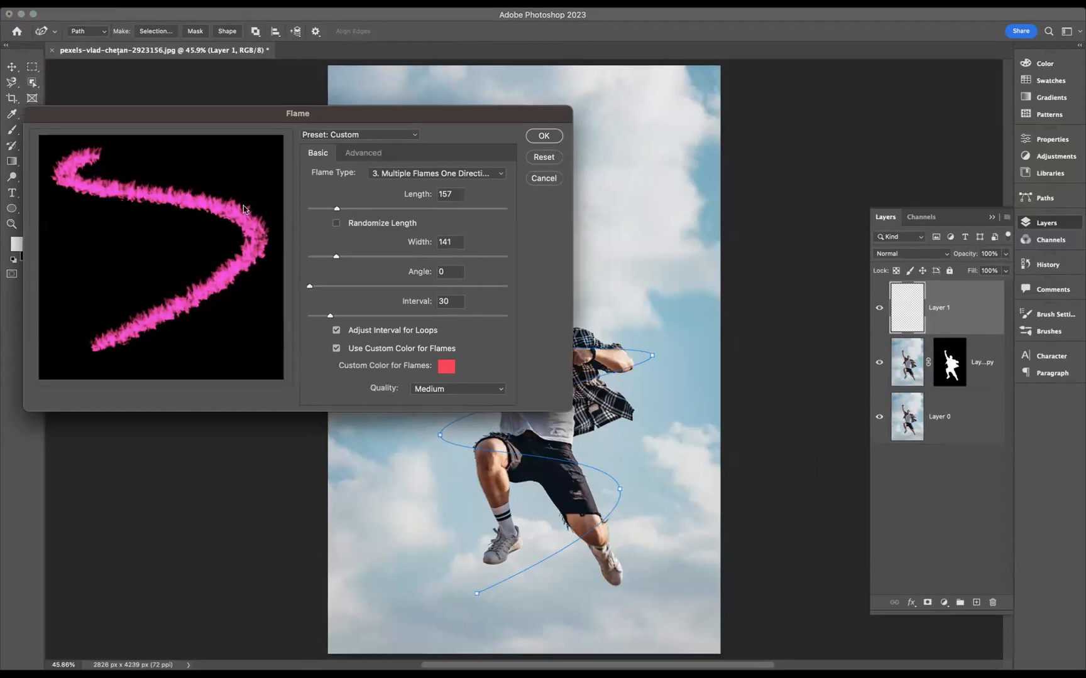
{"action": "mouse_move", "coordinate": [339, 213]}
{"action": "left_mouse_down"}
{"action": "mouse_move", "coordinate": [365, 214]}
{"action": "mouse_move", "coordinate": [355, 214]}
{"action": "left_mouse_up"}
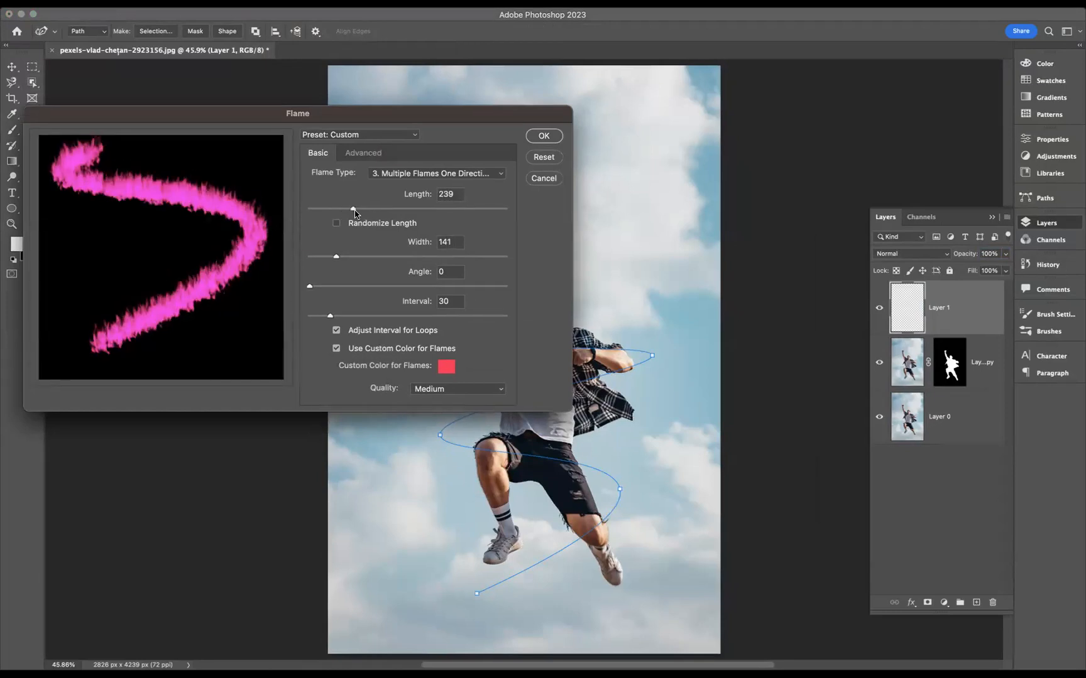
- Try the One Flame Along Path, Multiple Flames Along Path, Path Directed, Candle Light and One Direction flame types in the preview
{"action": "left_click", "coordinate": [499, 175]}
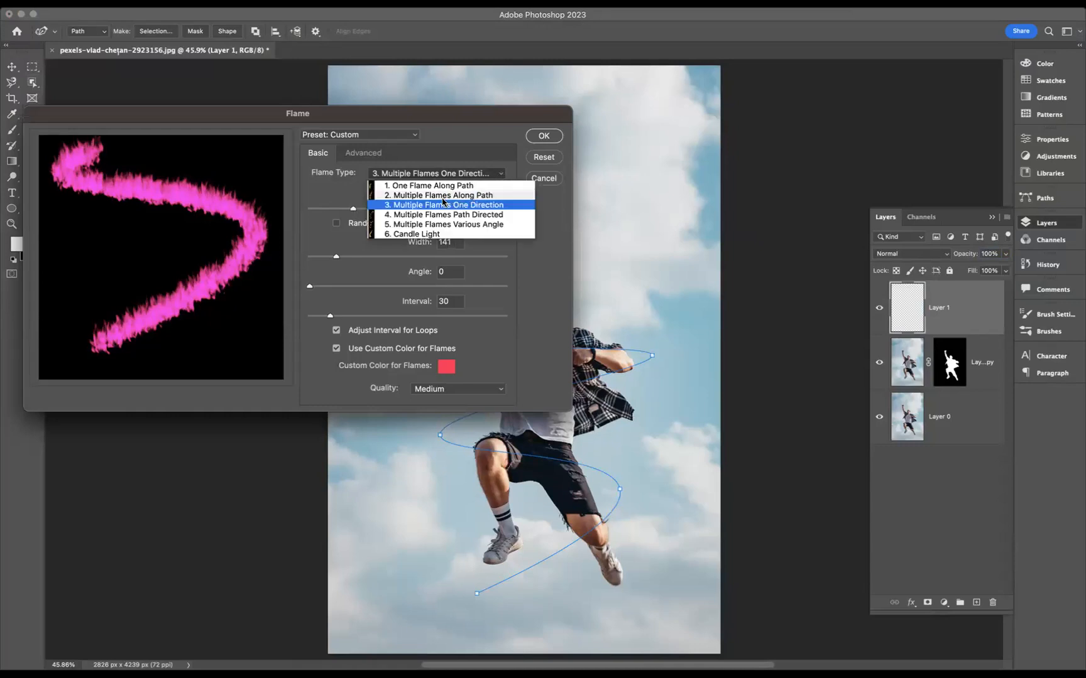
{"action": "left_click", "coordinate": [441, 188]}
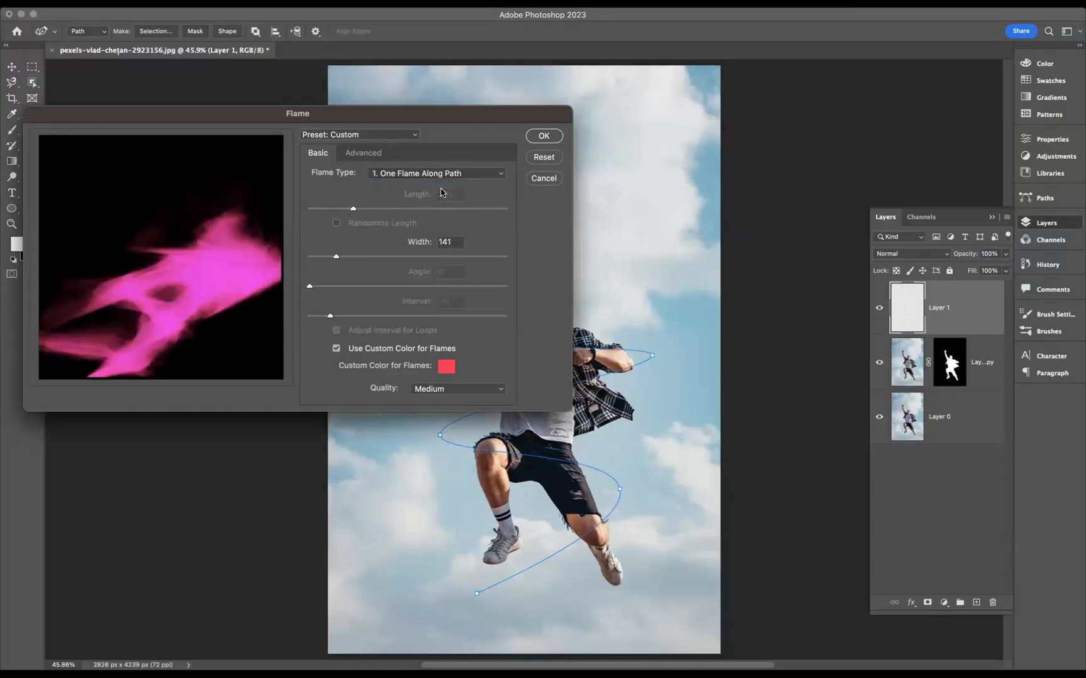
{"action": "left_click", "coordinate": [456, 175]}
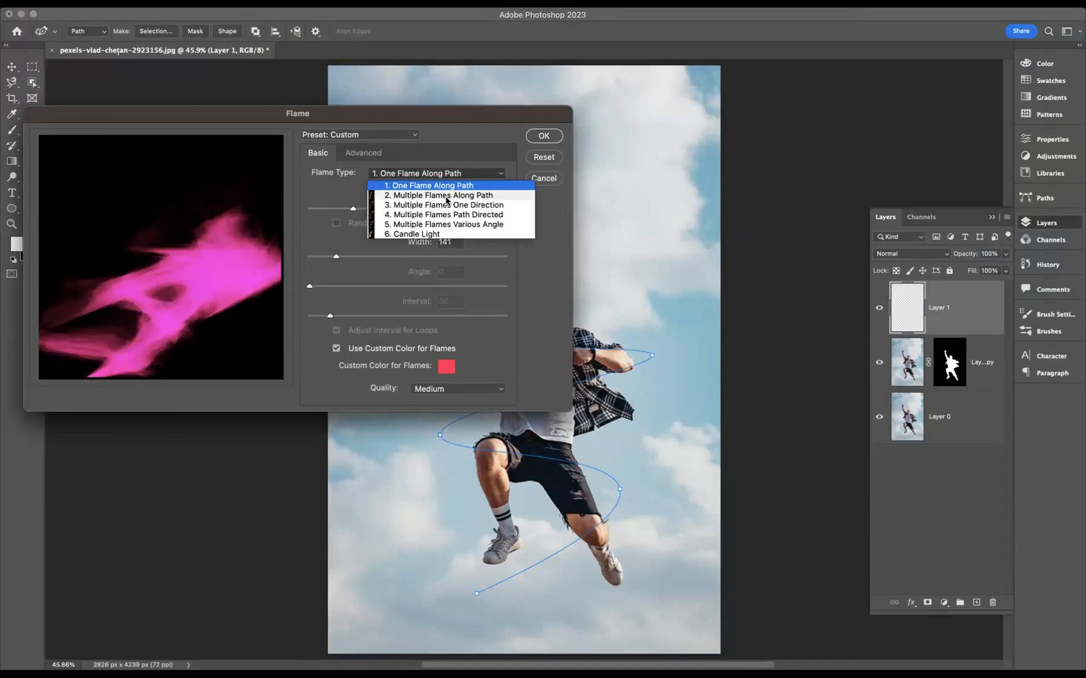
{"action": "left_click", "coordinate": [446, 197]}
{"action": "left_click", "coordinate": [451, 177]}
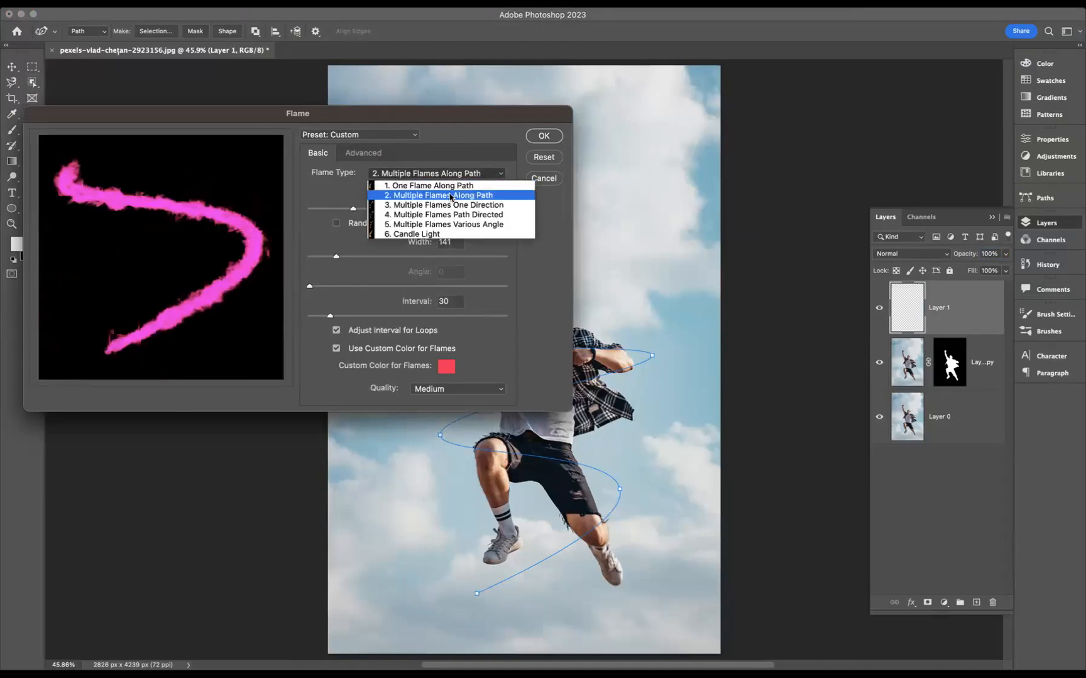
{"action": "left_click", "coordinate": [450, 215]}
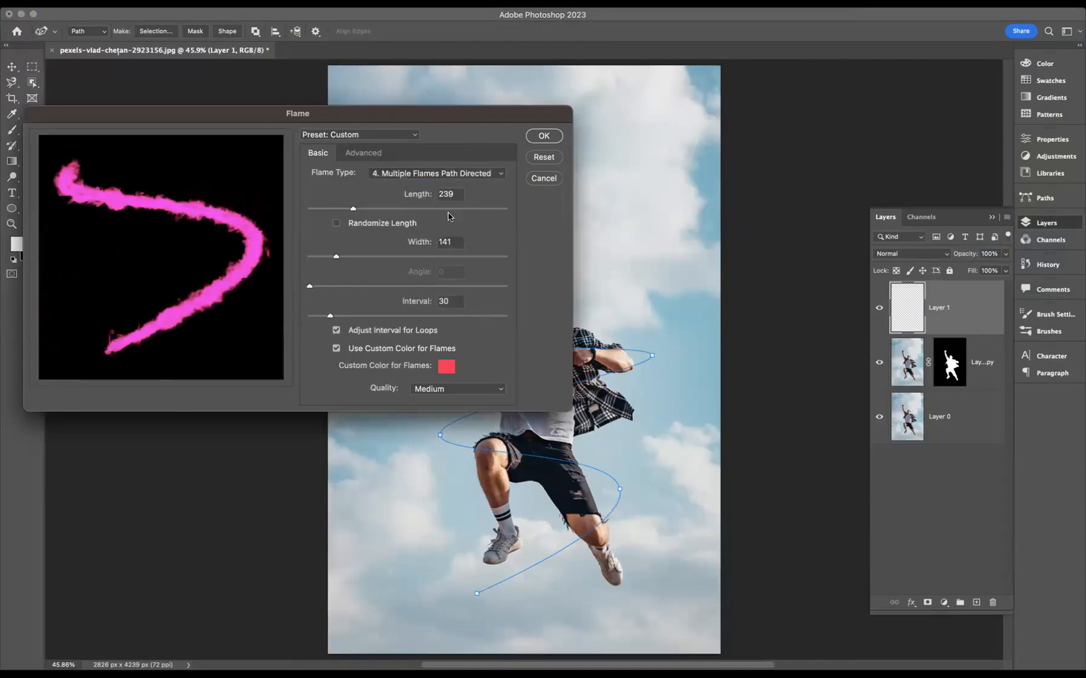
{"action": "left_click", "coordinate": [442, 176]}
{"action": "left_click", "coordinate": [419, 235]}
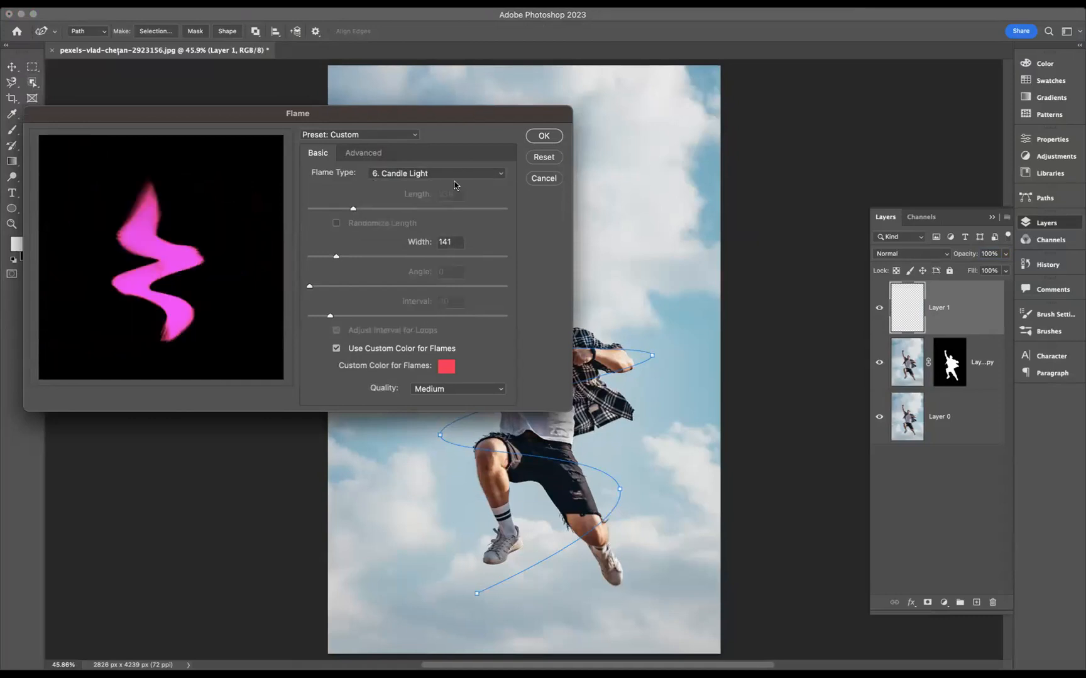
{"action": "left_click", "coordinate": [432, 179]}
{"action": "left_click", "coordinate": [437, 208]}
{"action": "left_click", "coordinate": [444, 176]}
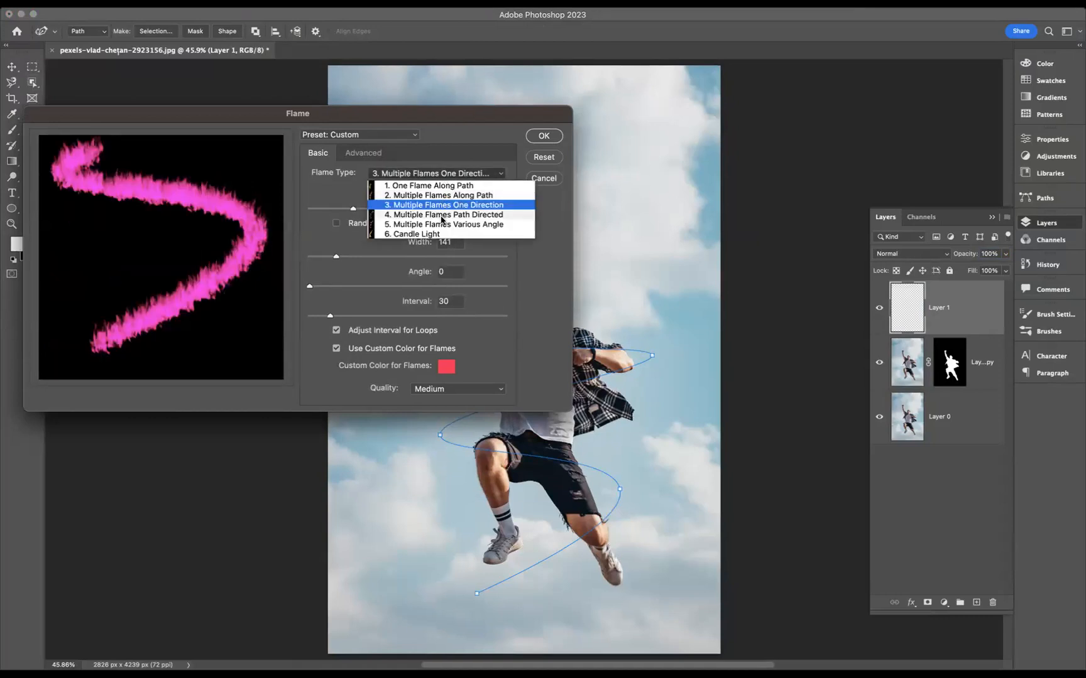
{"action": "left_click", "coordinate": [440, 218]}
- Set the flame type to Multiple Flames Along Path and render the flame
{"action": "left_click", "coordinate": [444, 178]}
{"action": "left_click", "coordinate": [429, 198]}
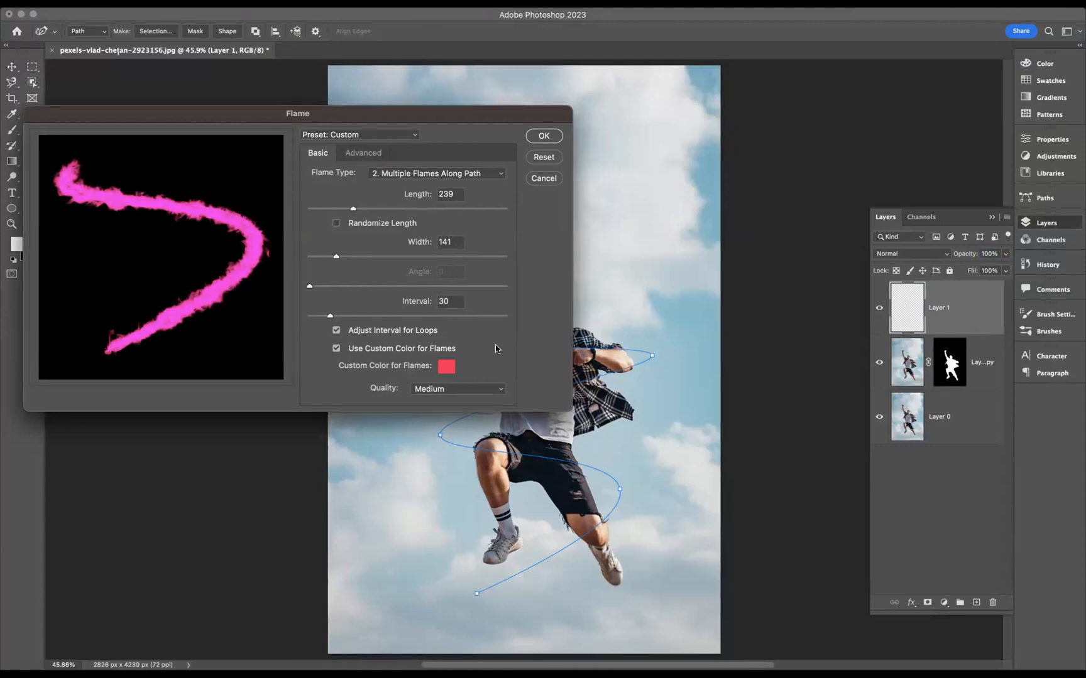
{"action": "left_click", "coordinate": [544, 136]}
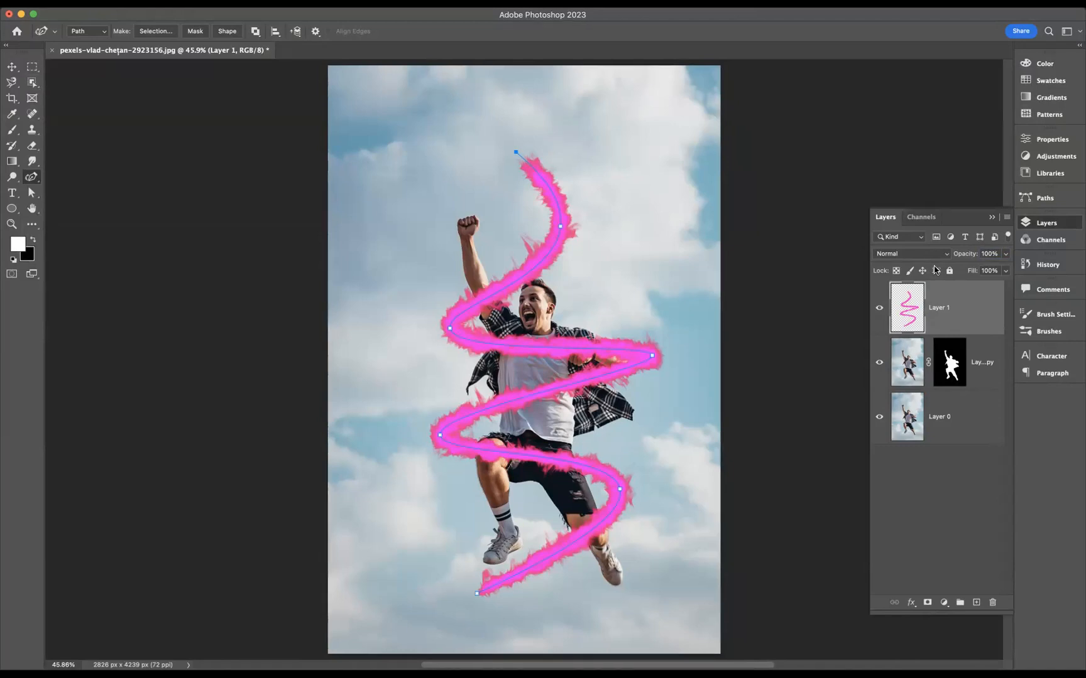
- Give the flame layer an Outer Glow with 17% spread and 73 px size, and hide the path outline
{"action": "double_click", "coordinate": [979, 301]}
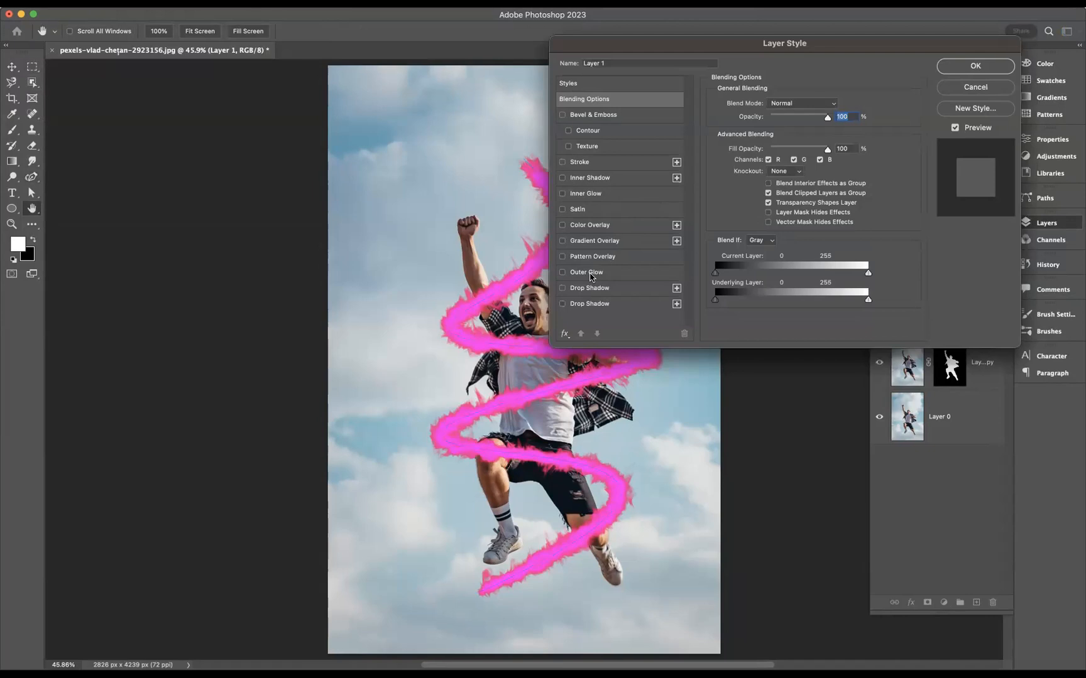
{"action": "left_click", "coordinate": [588, 273]}
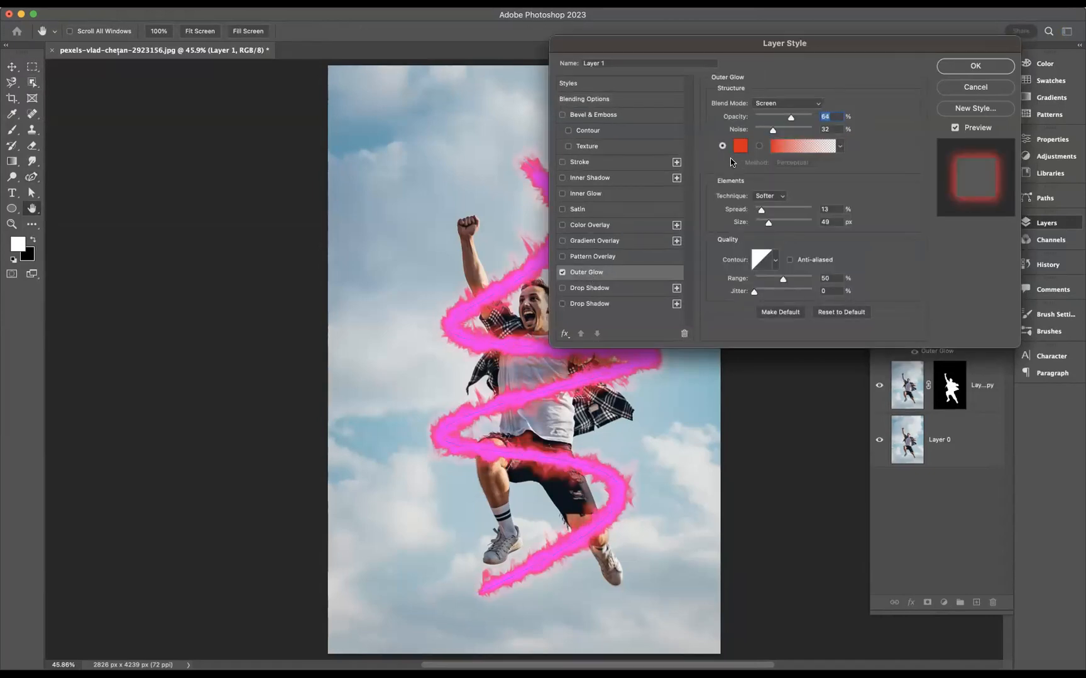
{"action": "left_click_drag", "start_coordinate": [763, 214], "coordinate": [772, 227]}
{"action": "left_click", "coordinate": [773, 223]}
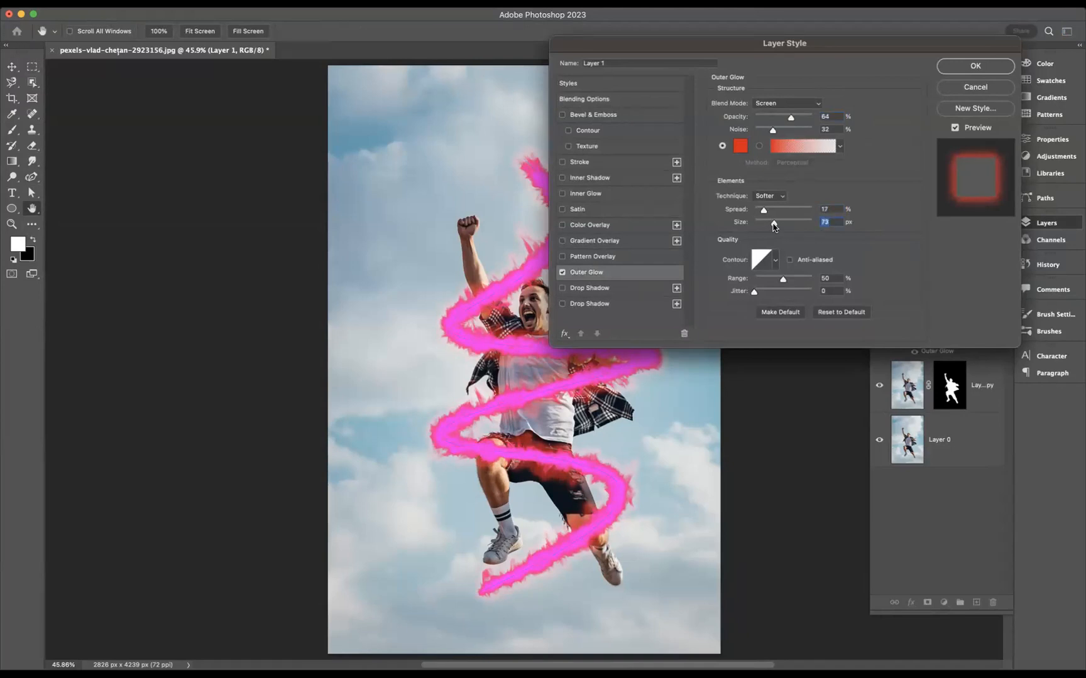
{"action": "left_click", "coordinate": [975, 66]}
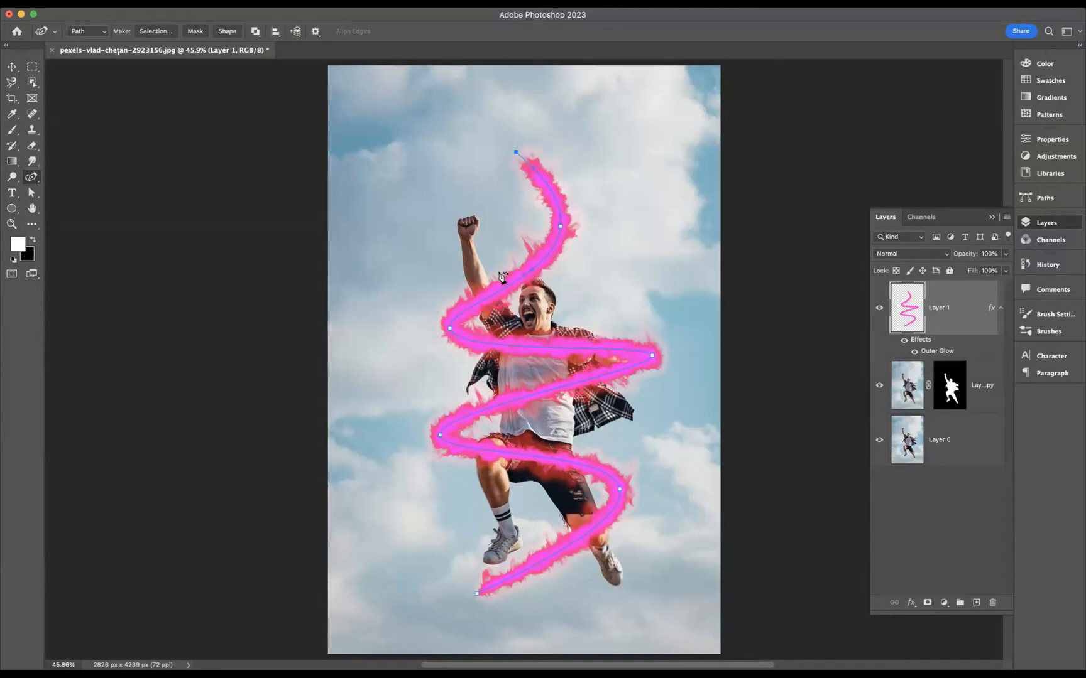
{"action": "key", "text": "Return"}
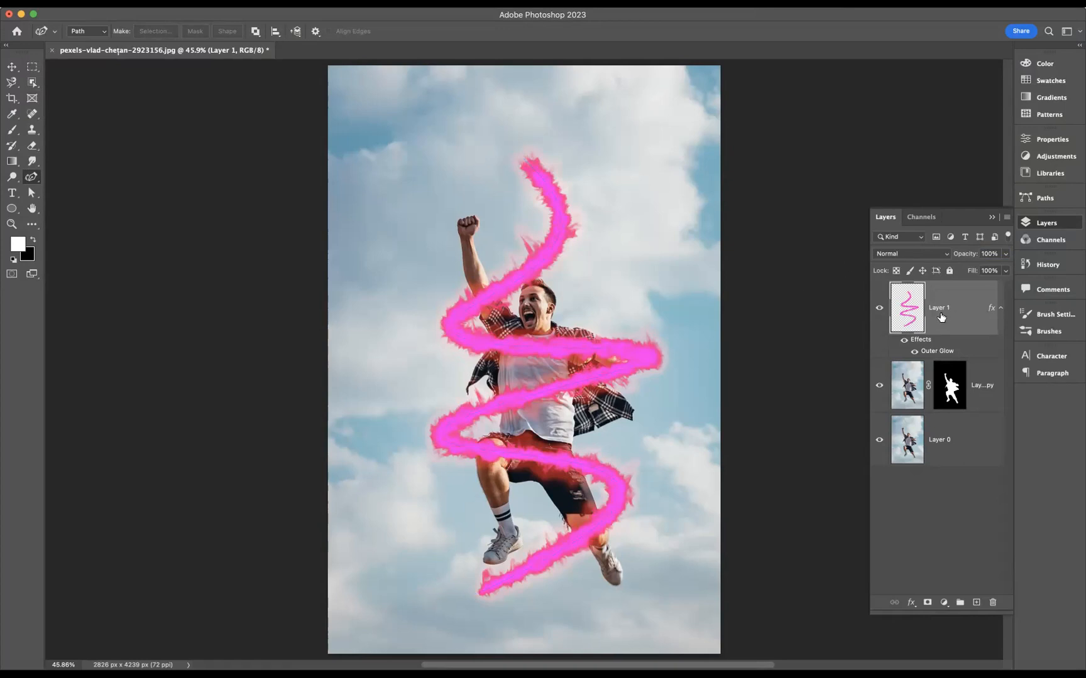
- Mask the flame layer and paint black within the man's mask selection, hiding the flame over his raised arm, torso and lower leg
{"action": "left_click", "coordinate": [928, 604]}
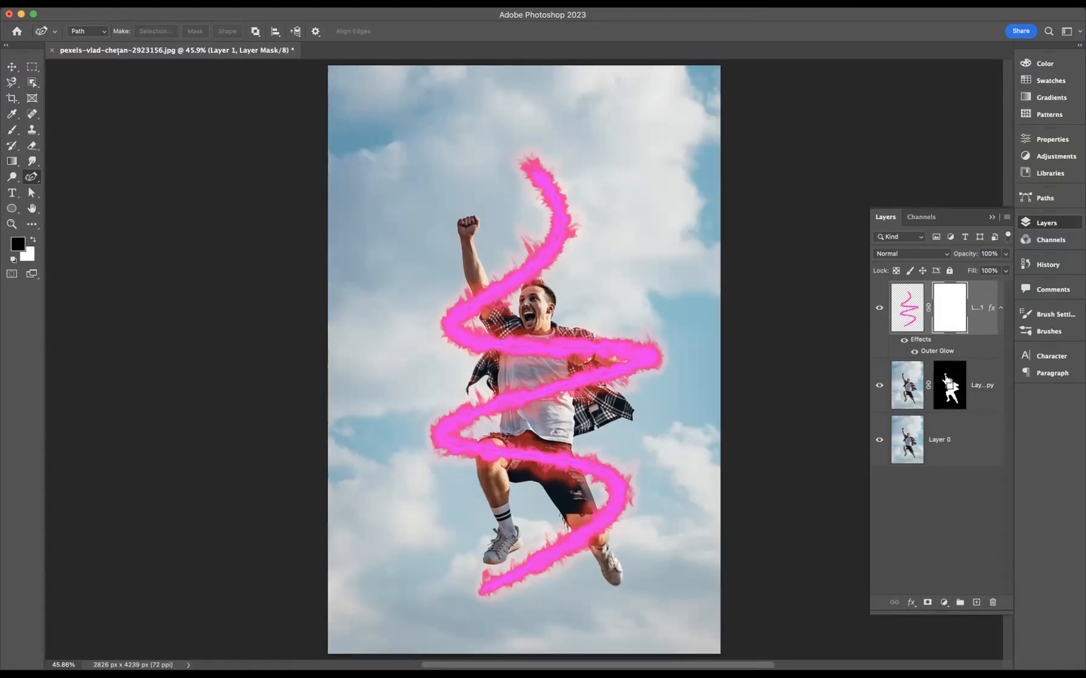
{"action": "left_click", "coordinate": [947, 380], "text": "super"}
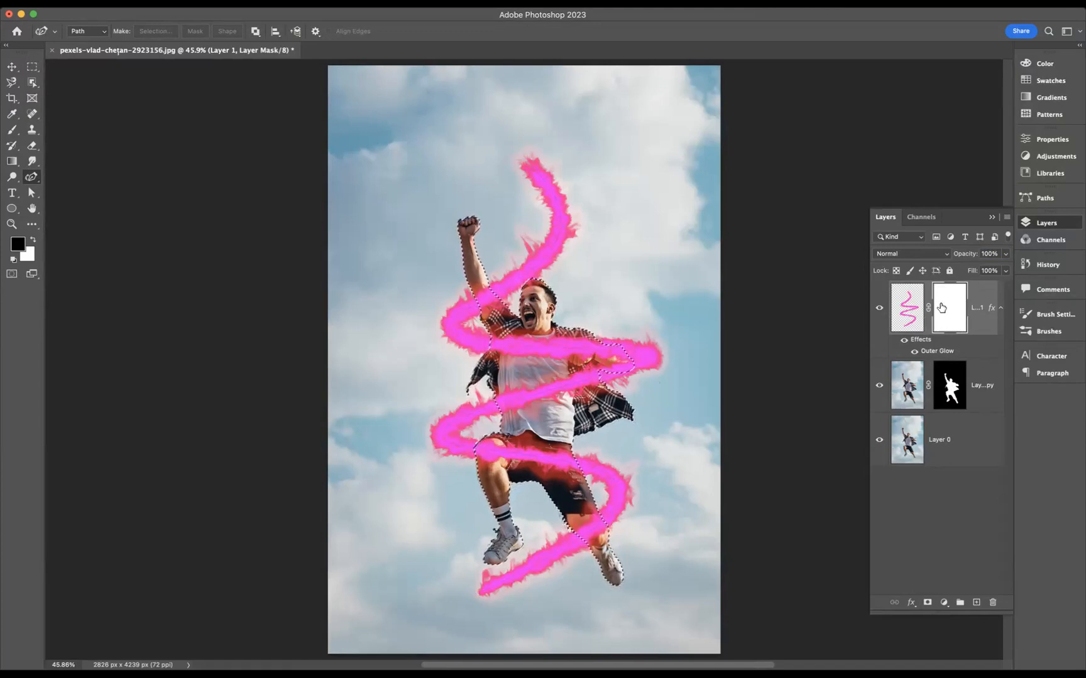
{"action": "left_click", "coordinate": [11, 129]}
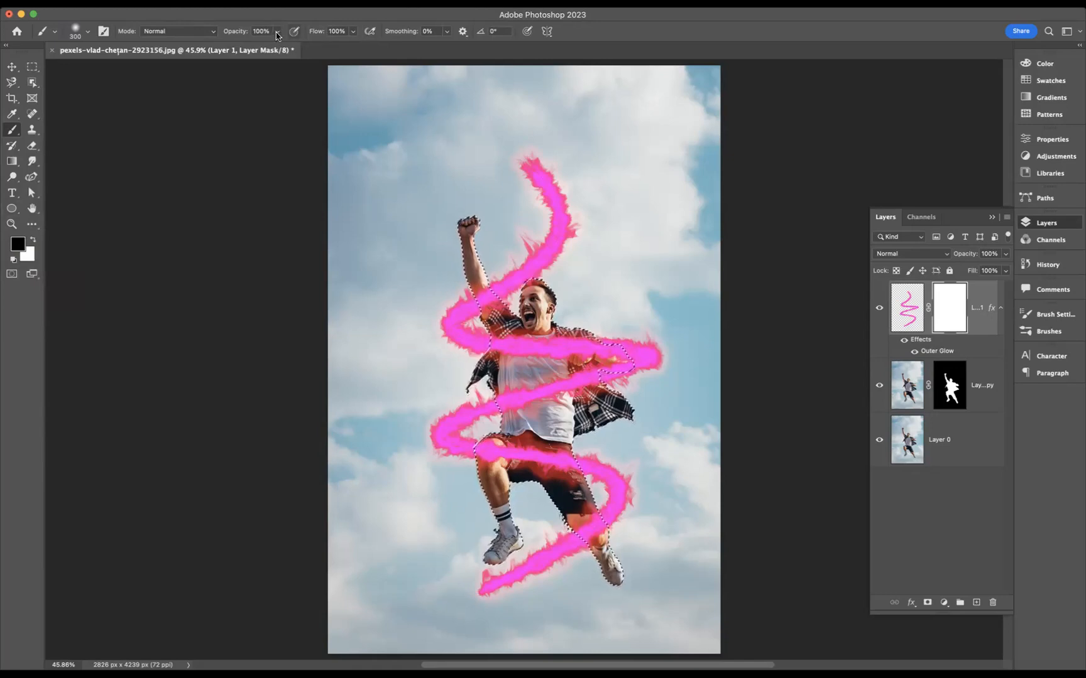
{"action": "left_click", "coordinate": [486, 301]}
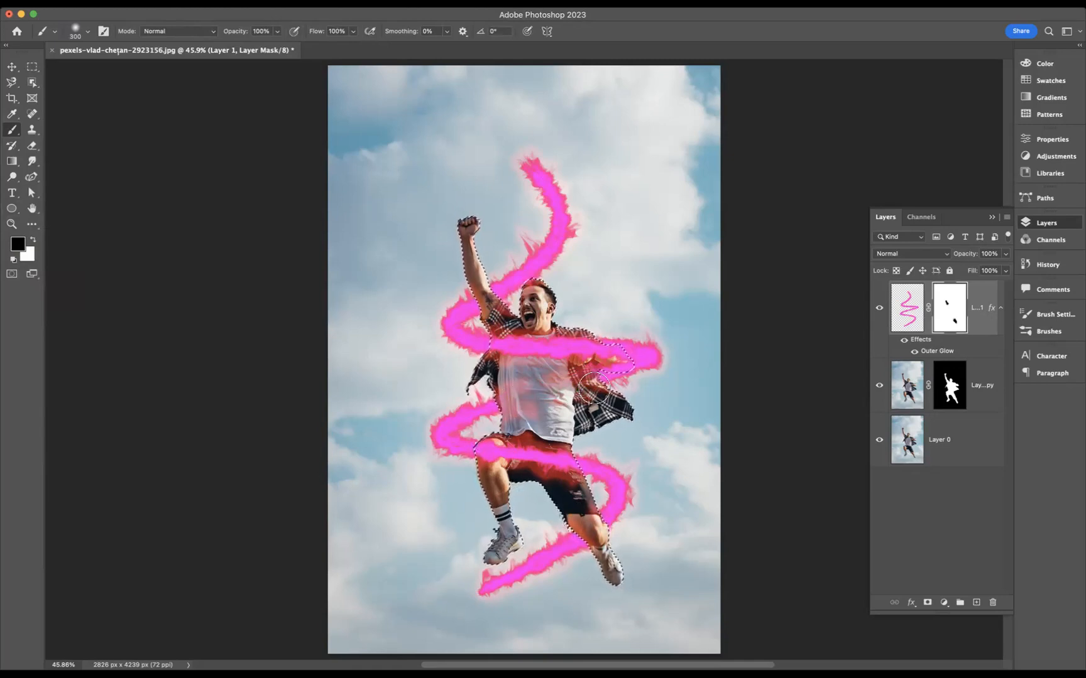
{"action": "left_click_drag", "start_coordinate": [574, 391], "coordinate": [588, 387]}
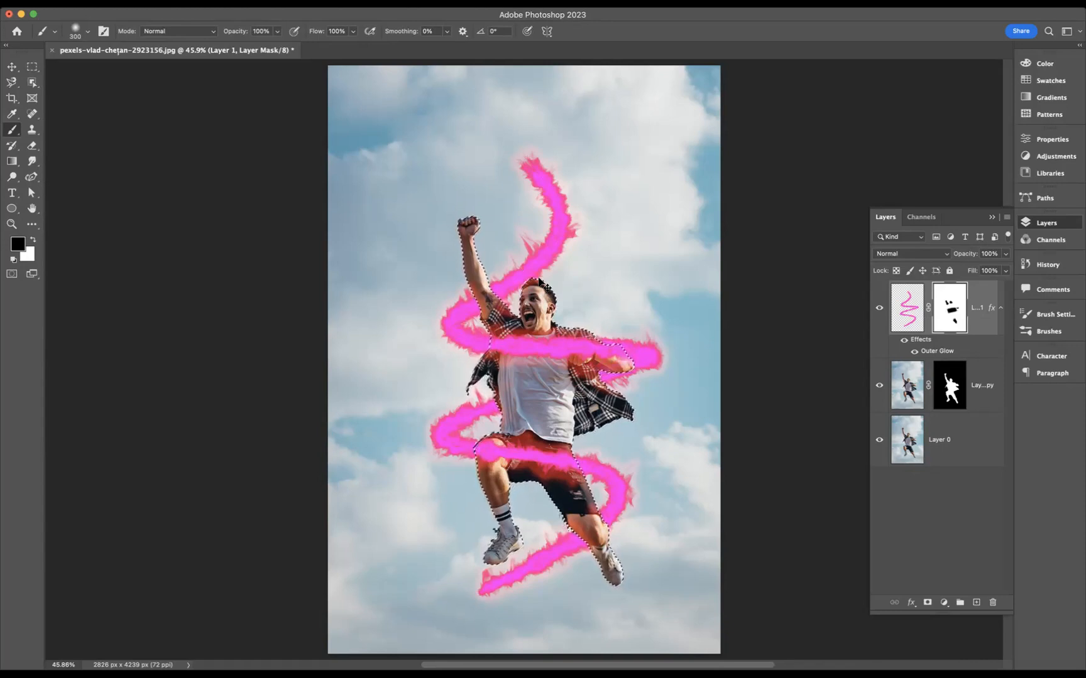
- Clear the selection and view the finished composite in full screen mode
{"action": "key", "text": "super+d"}
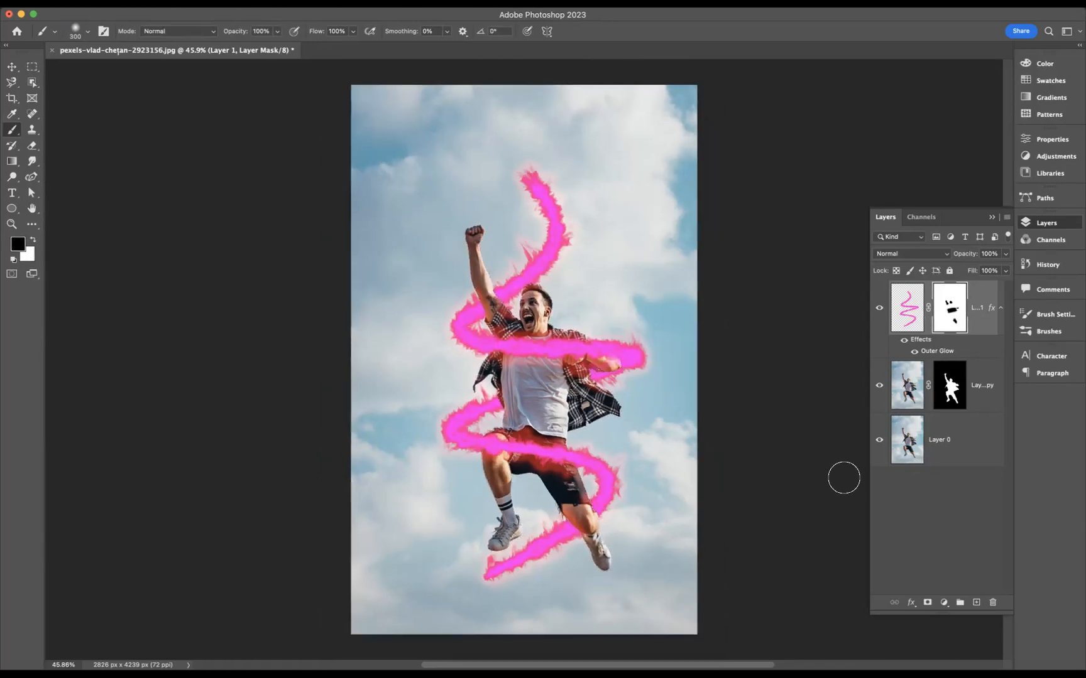
{"action": "key", "text": "f"}
{"action": "key", "text": "f"}
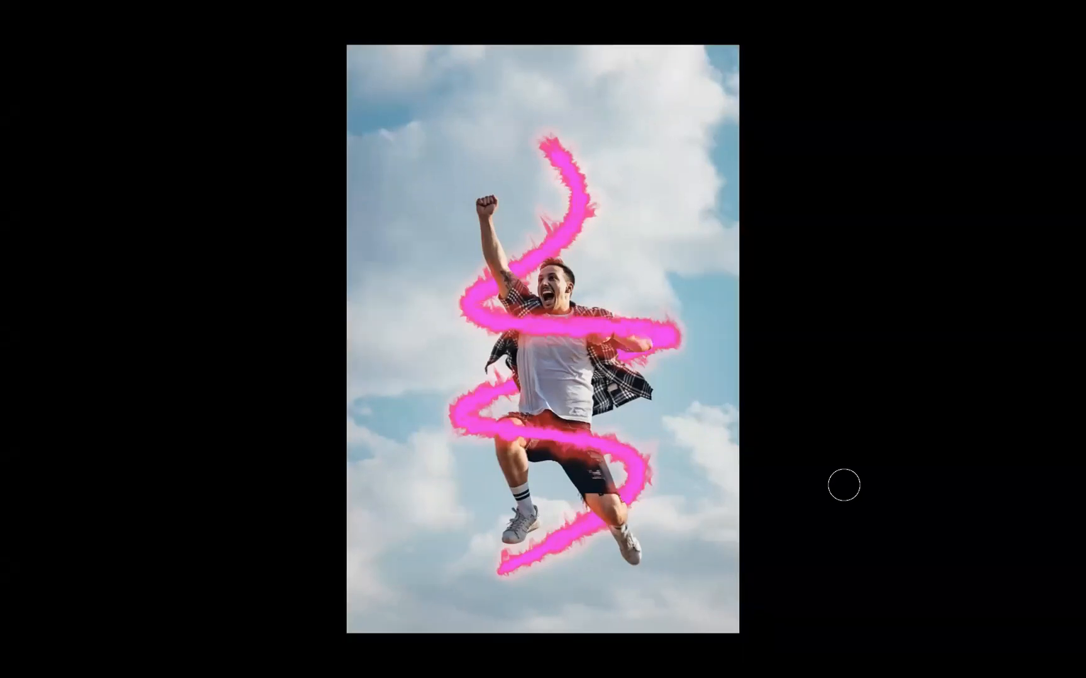